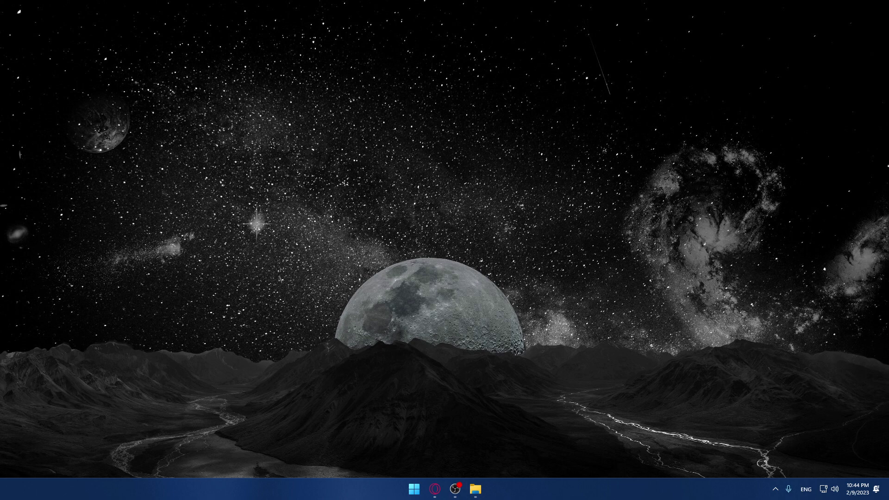
- Open Taskbar settings from the taskbar's context menu
left_click(476, 489)
left_click(435, 489)
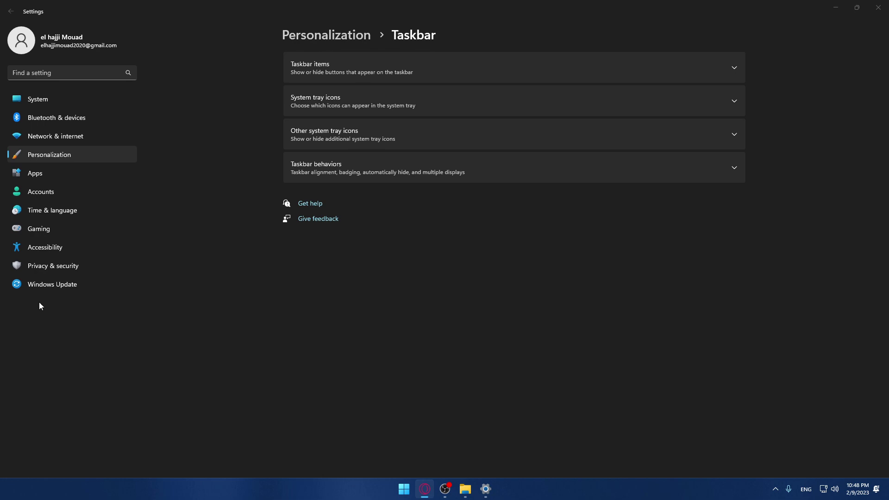
- Close the Taskbar settings window and bring the Start menu back up over the desktop
key("super")
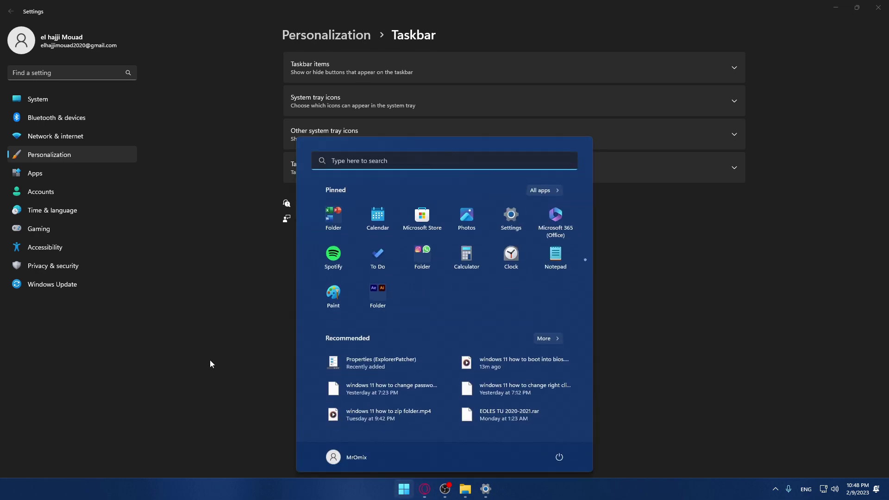
key("alt+F4")
key("super")
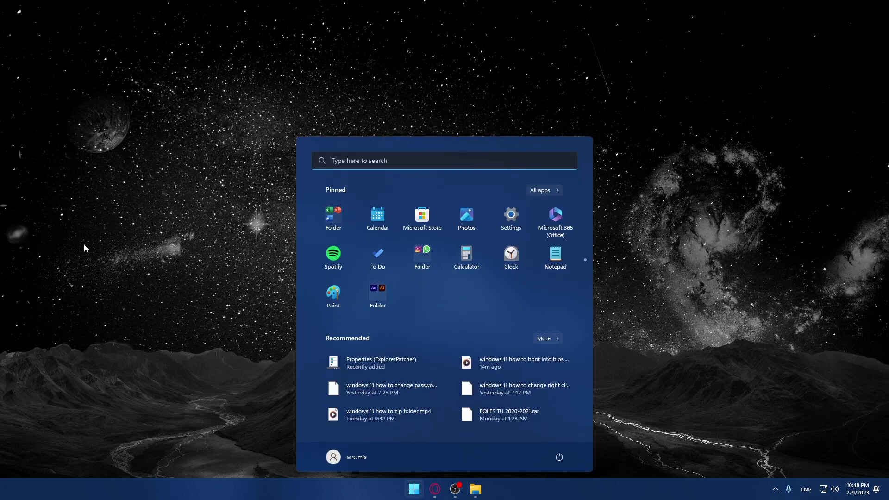
type("re")
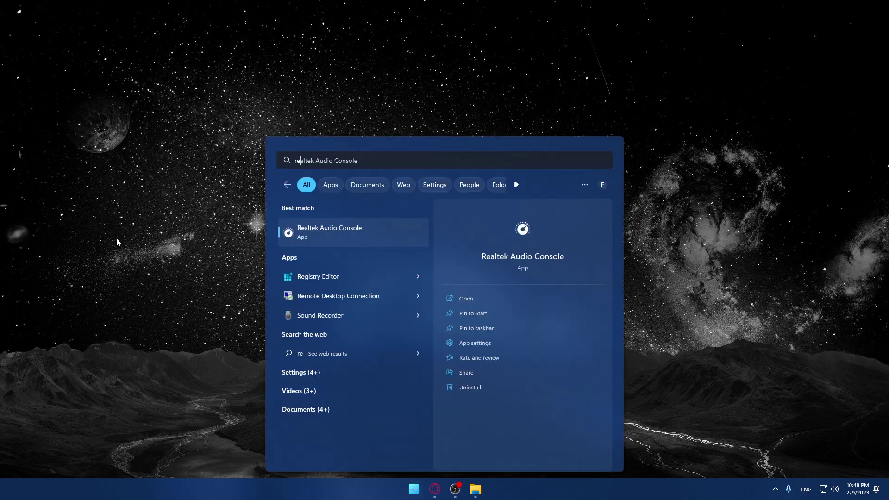
type("ge")
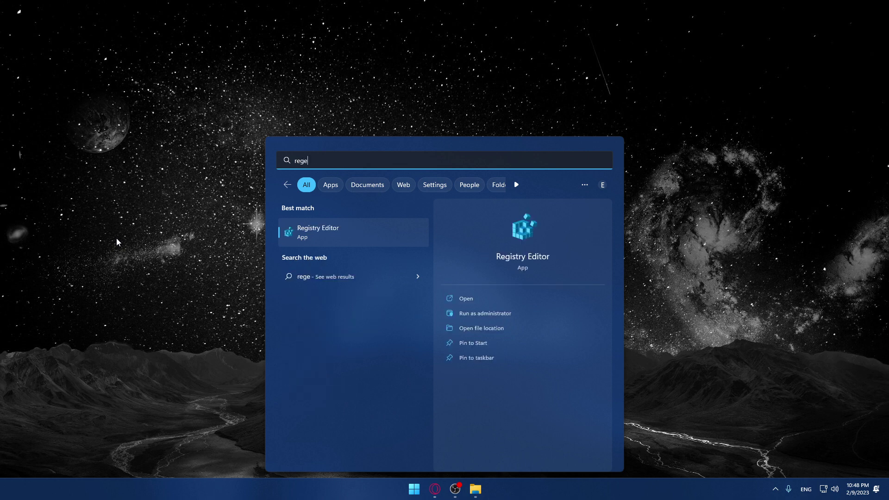
type("dit")
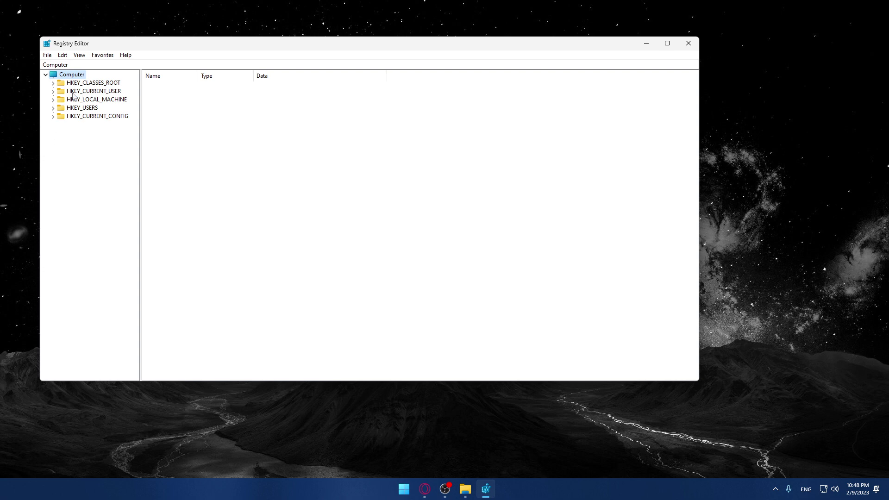
- Expand HKEY_CURRENT_USER down through Software to the Microsoft key
left_click(76, 91)
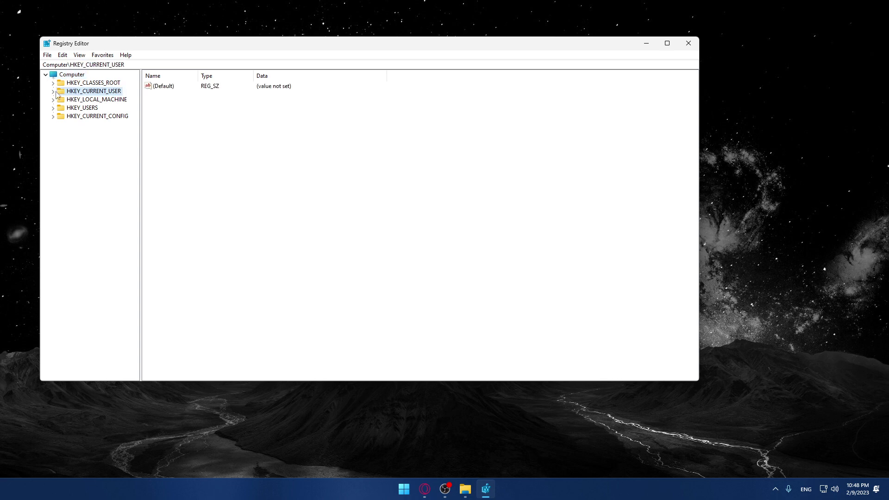
left_click(54, 92)
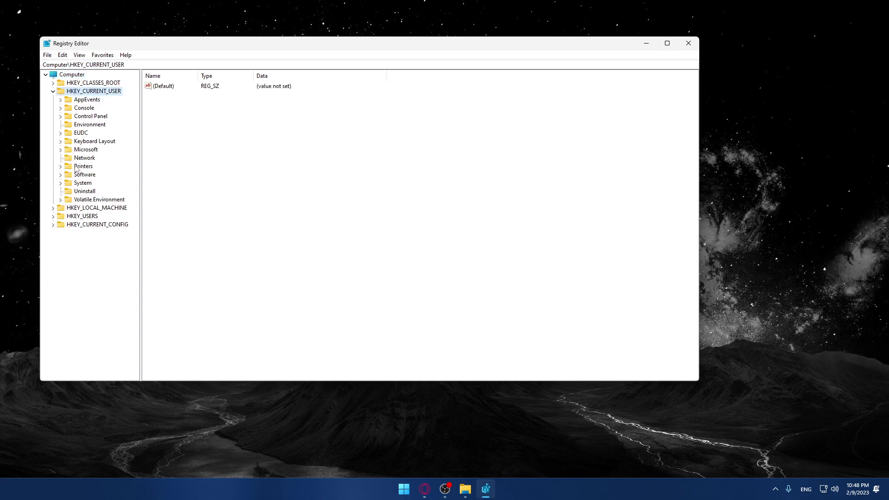
left_click(61, 175)
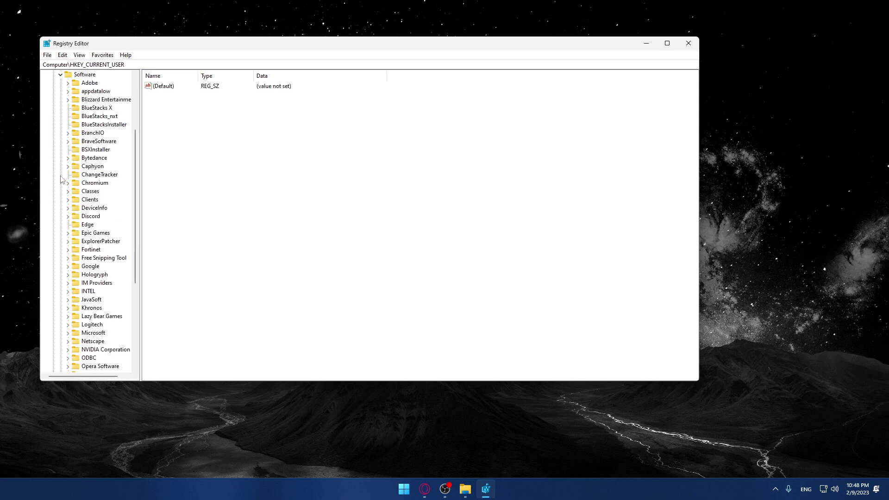
left_click(90, 177)
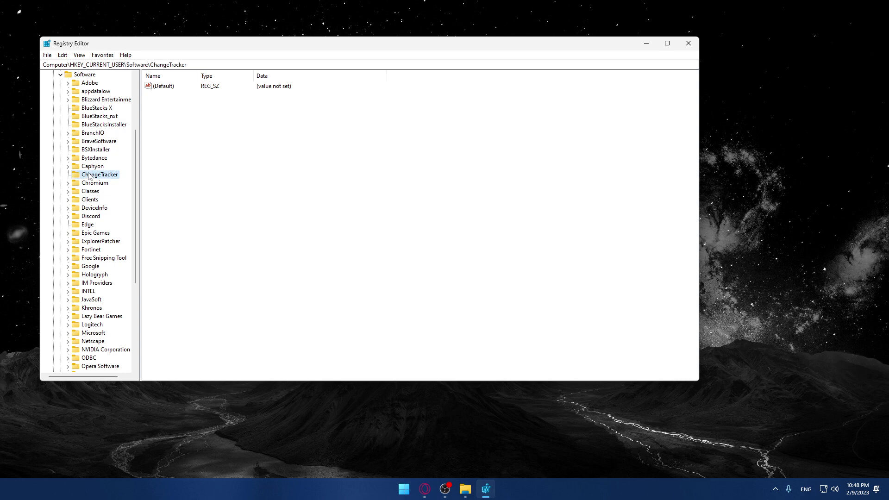
key("m")
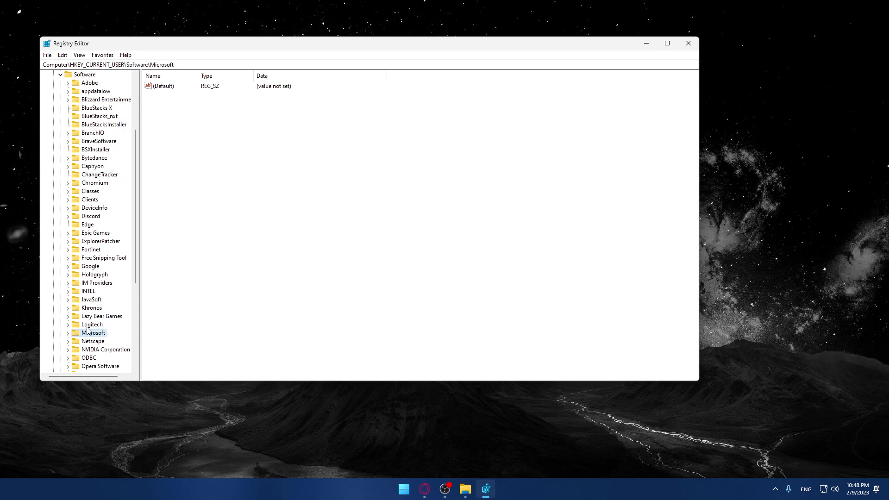
left_click(68, 332)
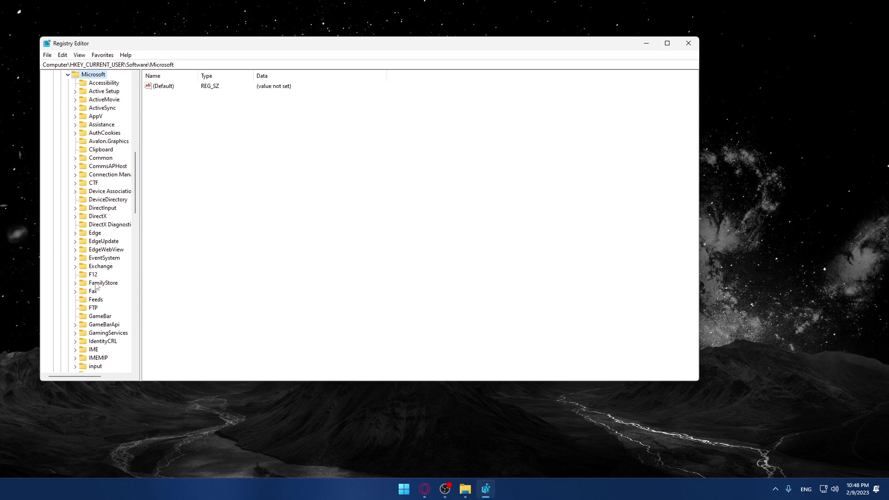
- Expand Windows, CurrentVersion and Explorer, then select the Advanced key
left_click(96, 268)
type("windows")
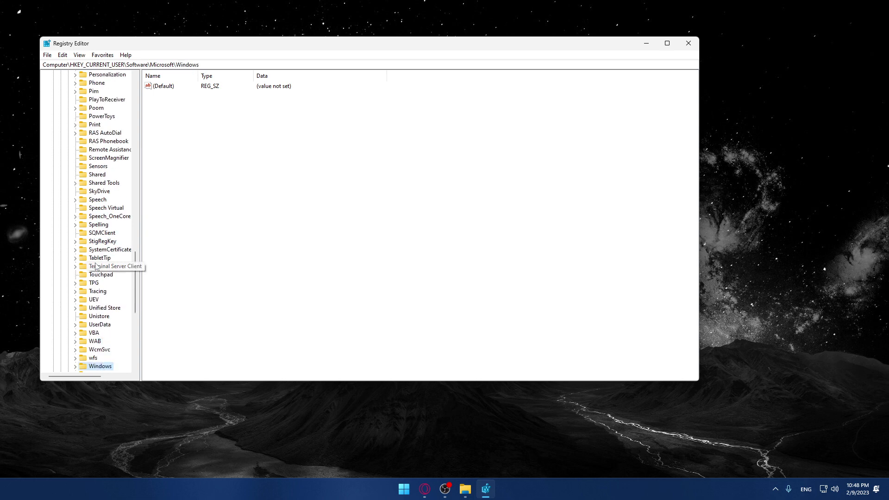
scroll(94, 304, "down", 4)
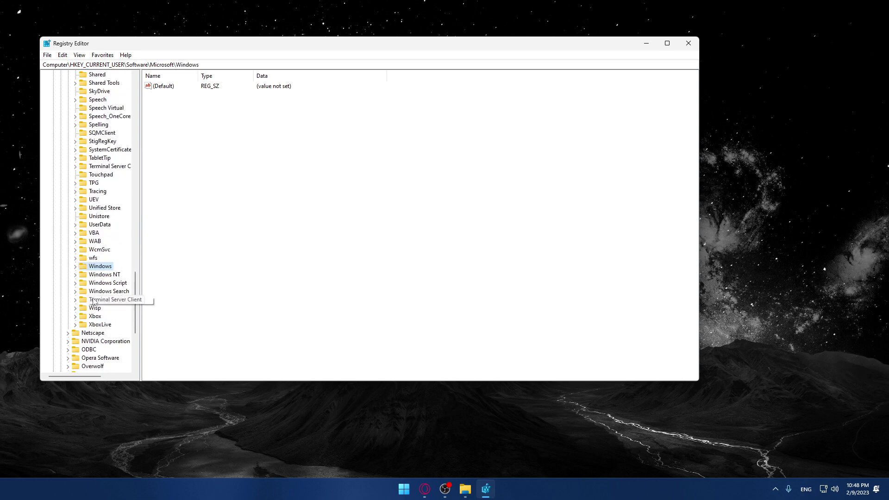
left_click(76, 266)
left_click(101, 292)
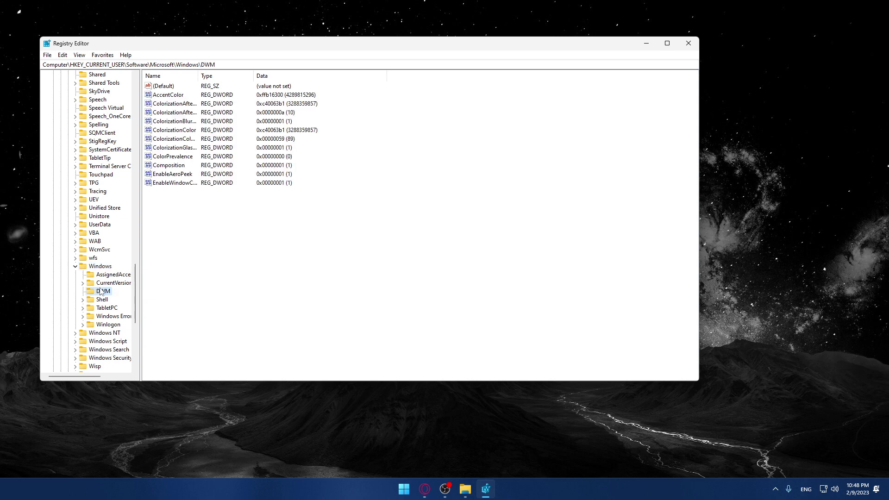
type("cu")
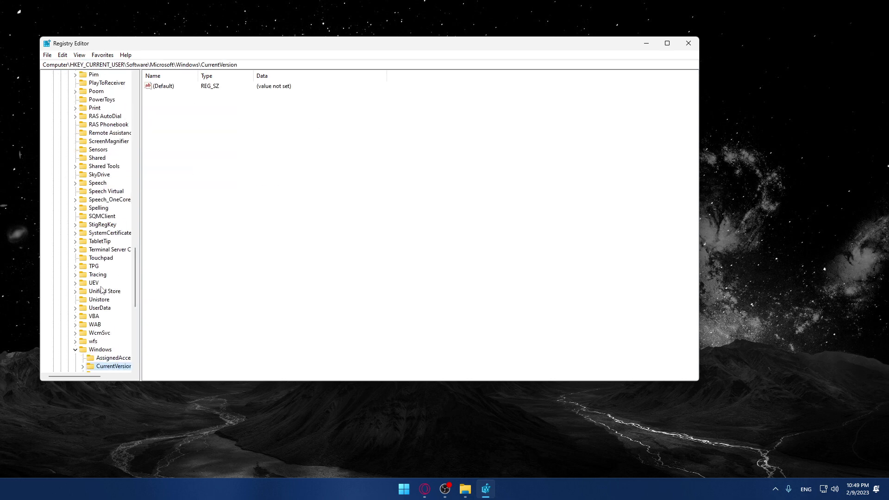
scroll(101, 293, "down", 2)
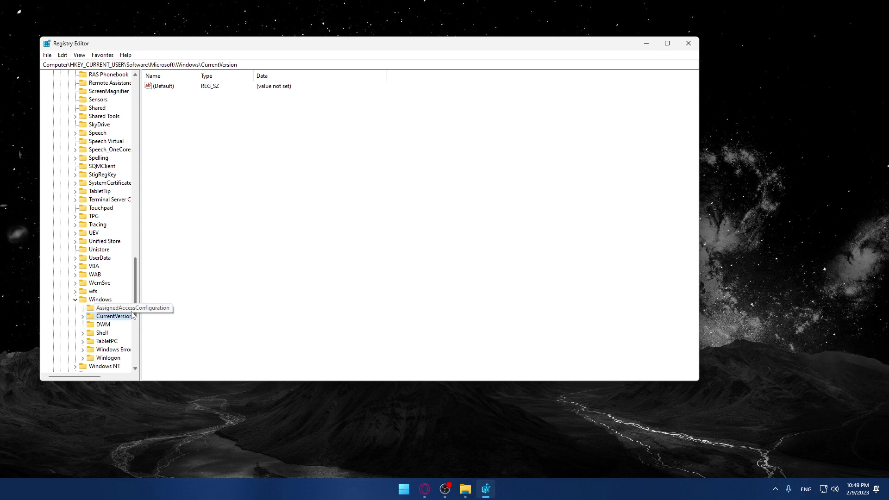
left_click(83, 316)
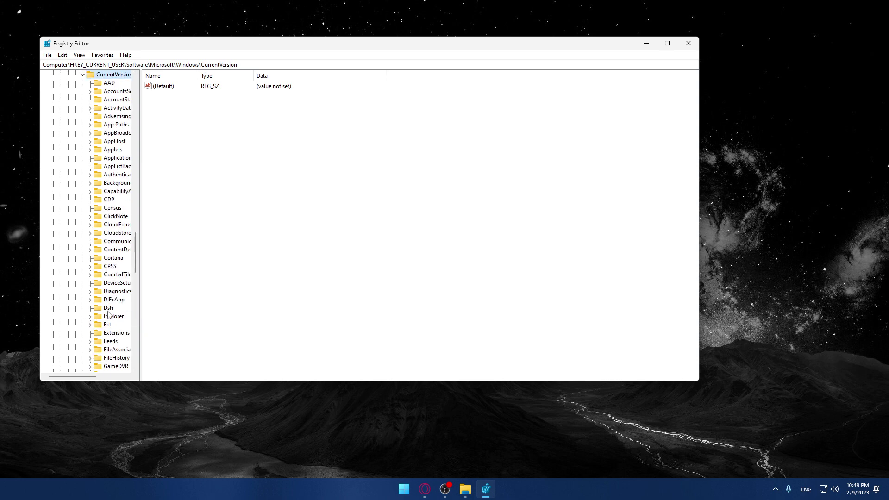
left_click(110, 302)
key("Down")
key("Down")
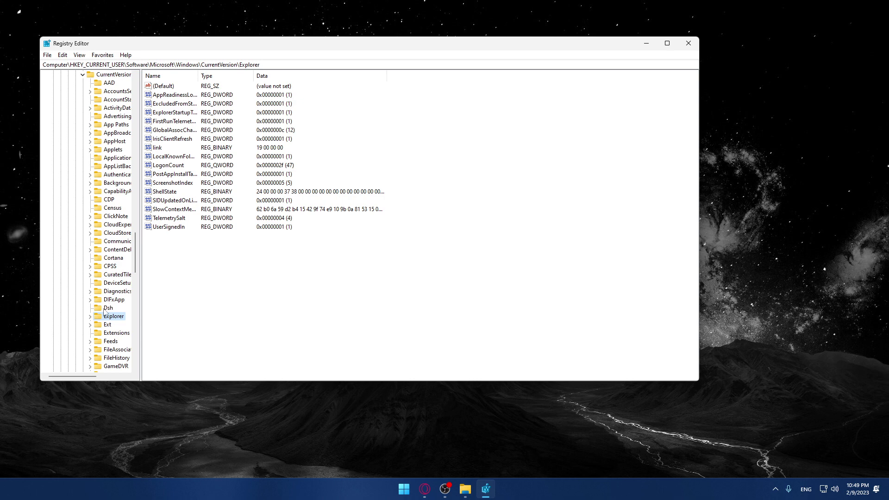
left_click(89, 317)
type("a")
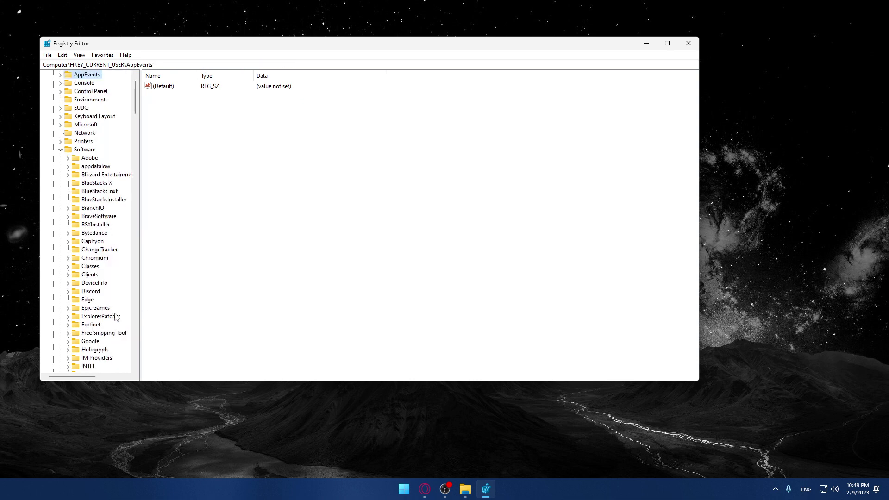
type("adv")
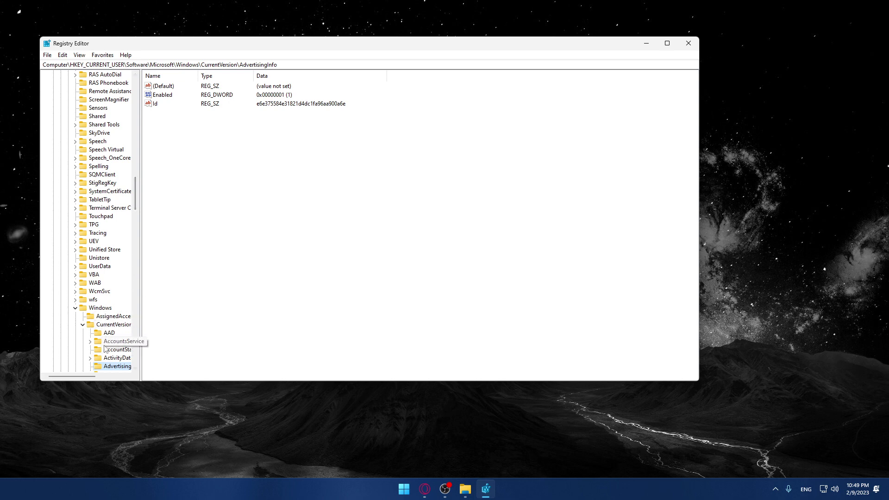
key("Down")
left_click(120, 366)
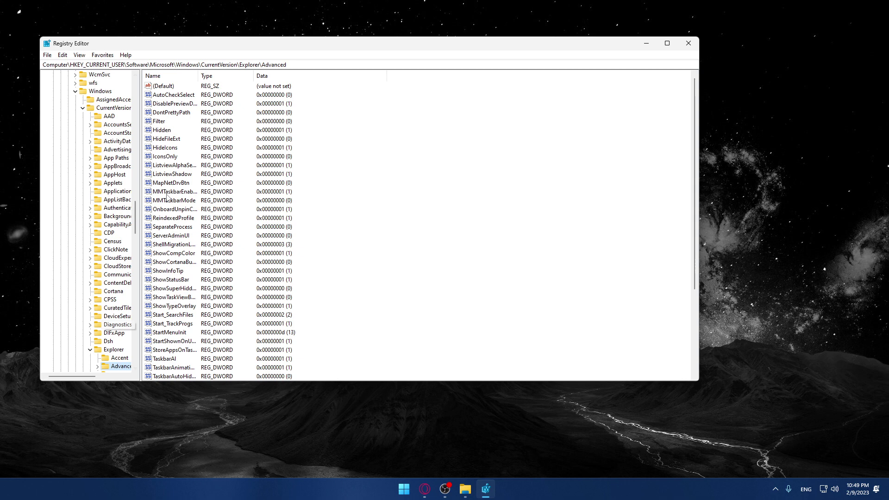
scroll(120, 267, "down", 4)
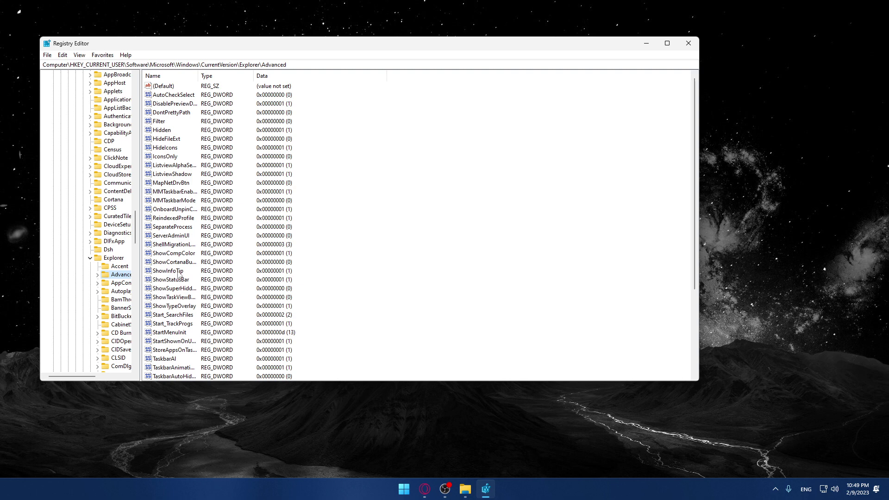
- Create a DWORD (32-bit) value under Advanced and name it TaskBarSi
right_click(114, 276)
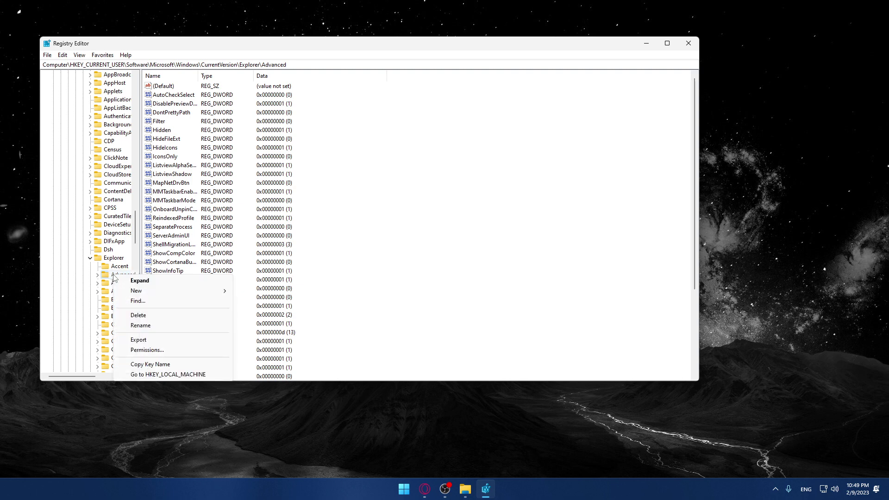
mouse_move(178, 291)
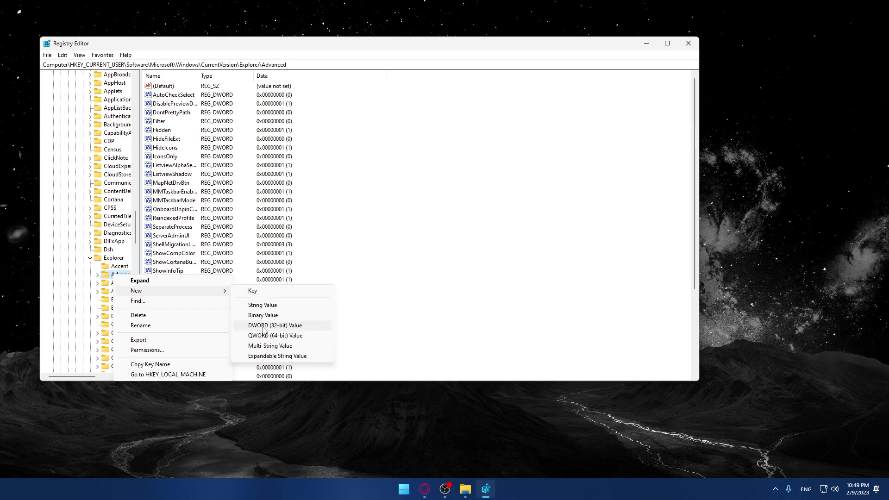
left_click(265, 327)
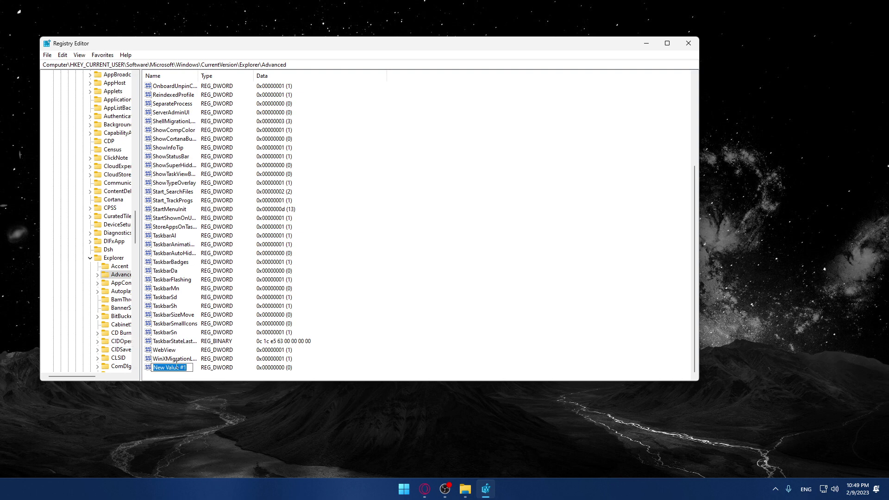
type("Task")
type("B")
type("arSi")
key("Return")
- Replace TaskBarSi's value data and confirm it
double_click(166, 368)
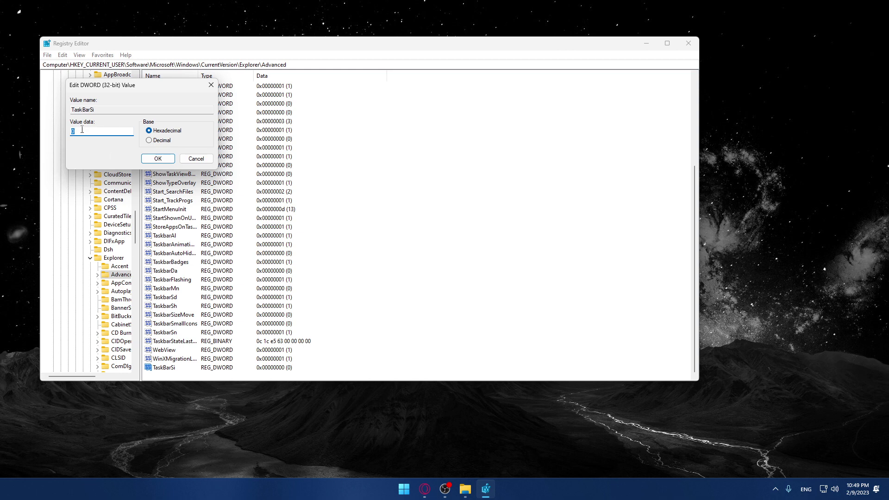
type("2")
double_click(118, 130)
type("0")
left_click(155, 160)
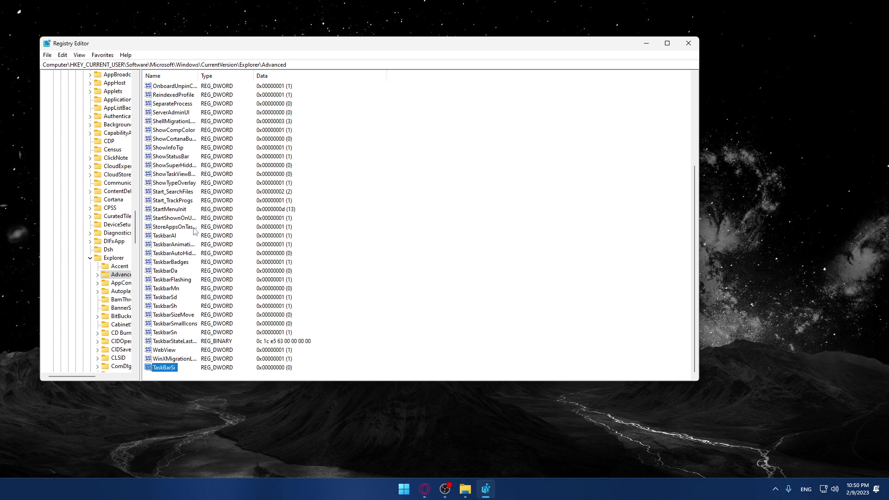
- Edit TaskBarSi's data again through Modify and confirm it as 0
right_click(164, 369)
left_click(193, 373)
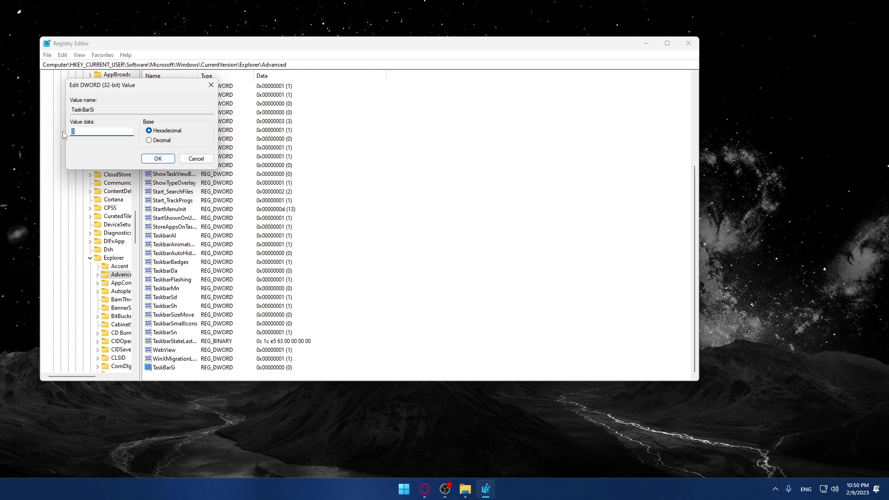
type("1")
type("0")
left_click(157, 159)
left_click(688, 43)
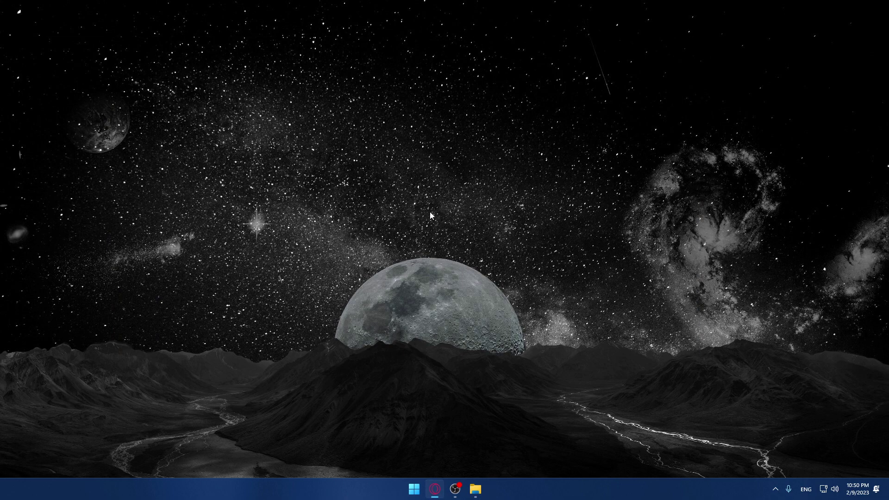